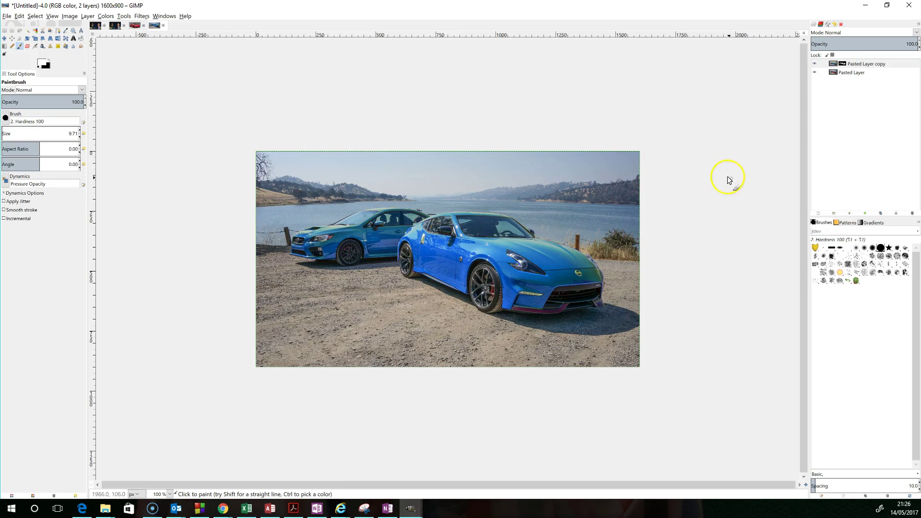
Step: Toggle the 'Pasted Layer copy' visibility to compare red and blue cars, leaving it hidden
left_click(814, 64)
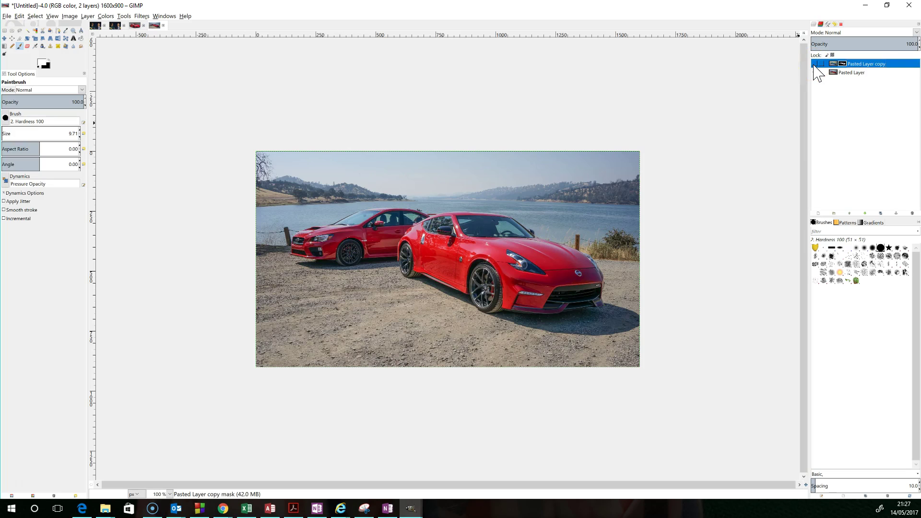
left_click(814, 63)
left_click(813, 64)
left_click(813, 64)
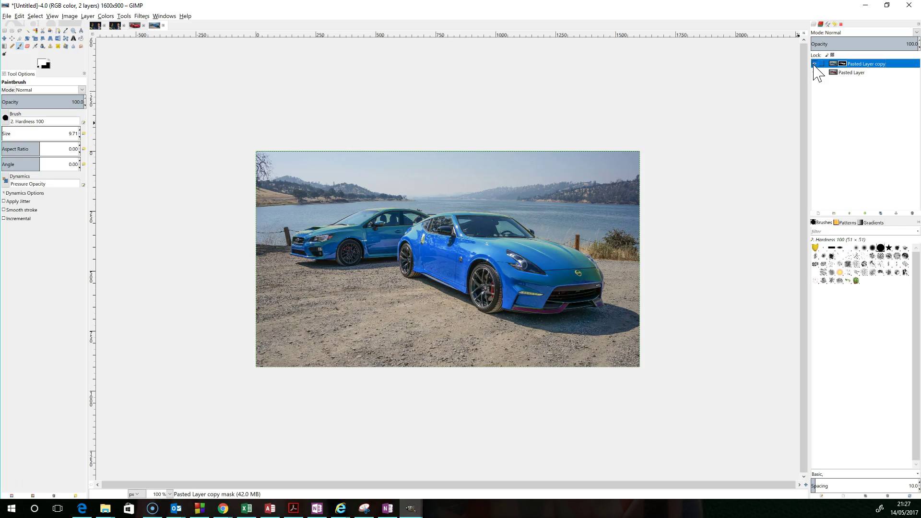
left_click(814, 64)
left_click(814, 64)
left_click(815, 62)
left_click(814, 64)
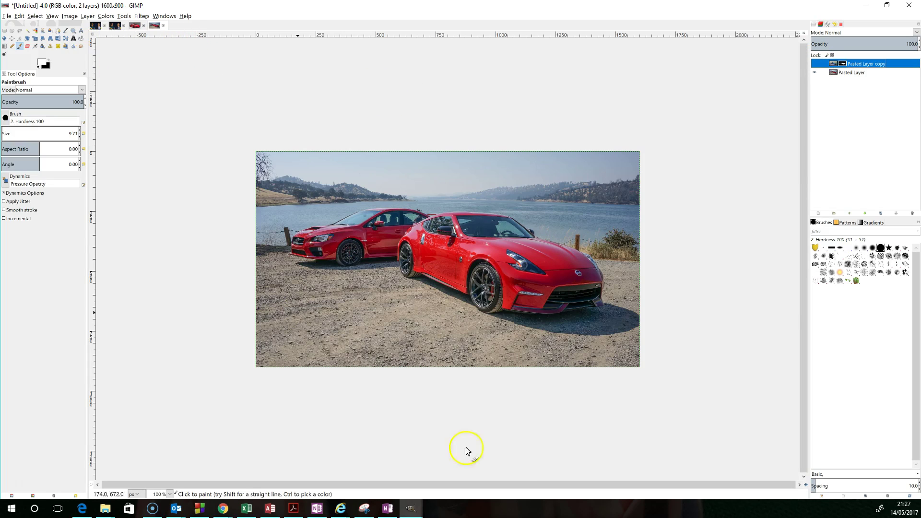
key("alt+Tab")
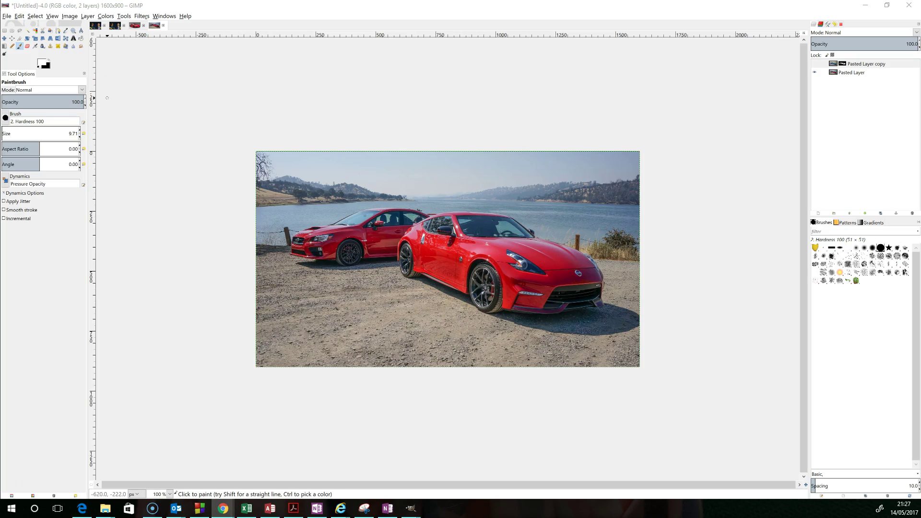
Step: Paste the copied blue sports car photo as a new 1040×585 image
left_click(19, 17)
mouse_move(48, 106)
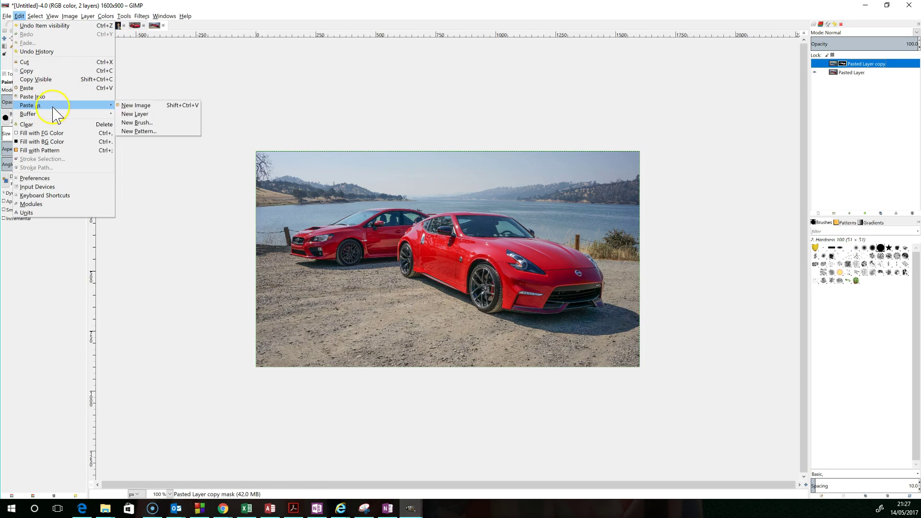
left_click(156, 107)
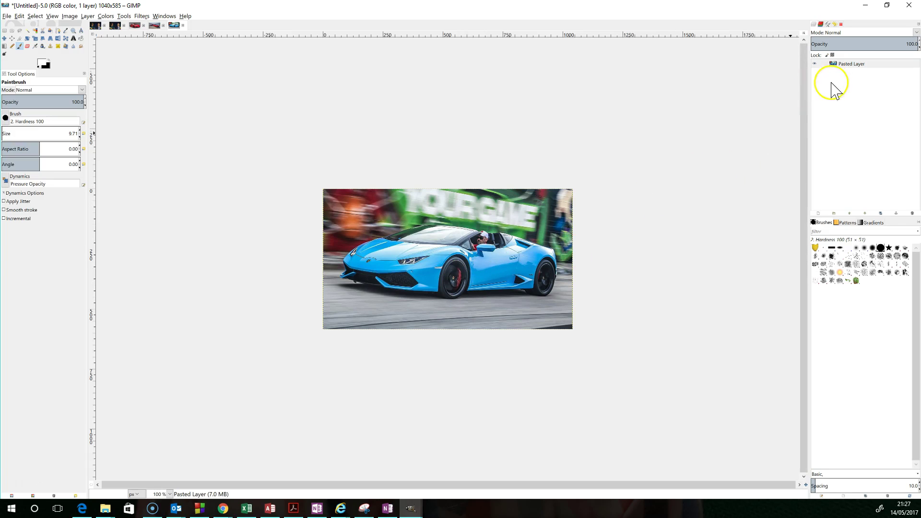
Step: Rename the pasted layer to 'Original' and reset colours to default black and white
left_click(855, 65)
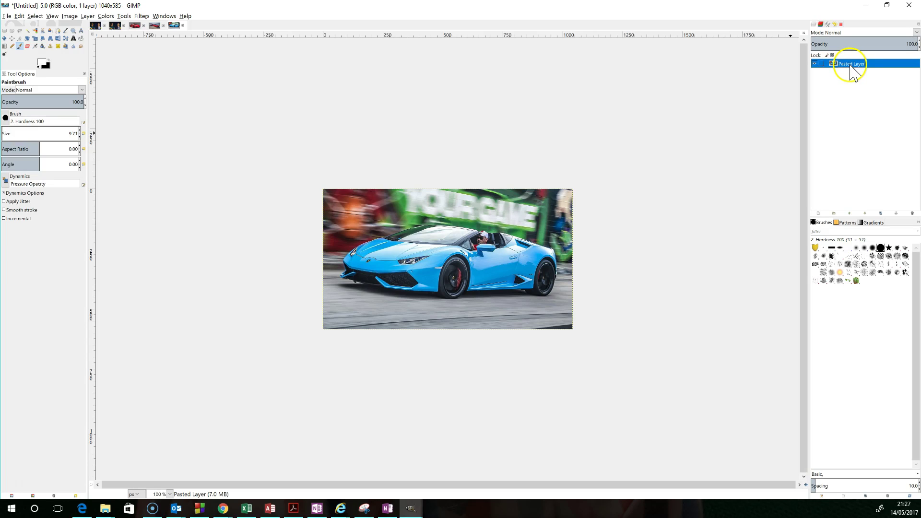
double_click(858, 64)
type("o")
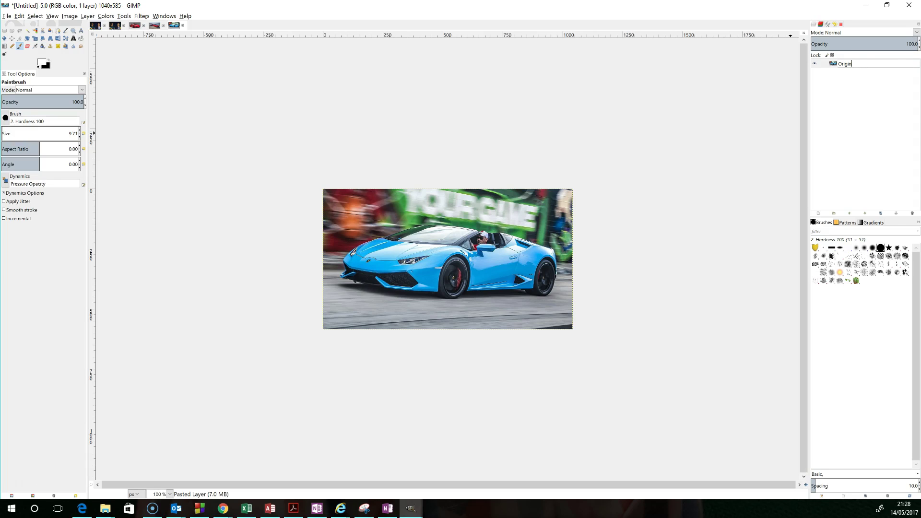
key("Return")
left_click(849, 65)
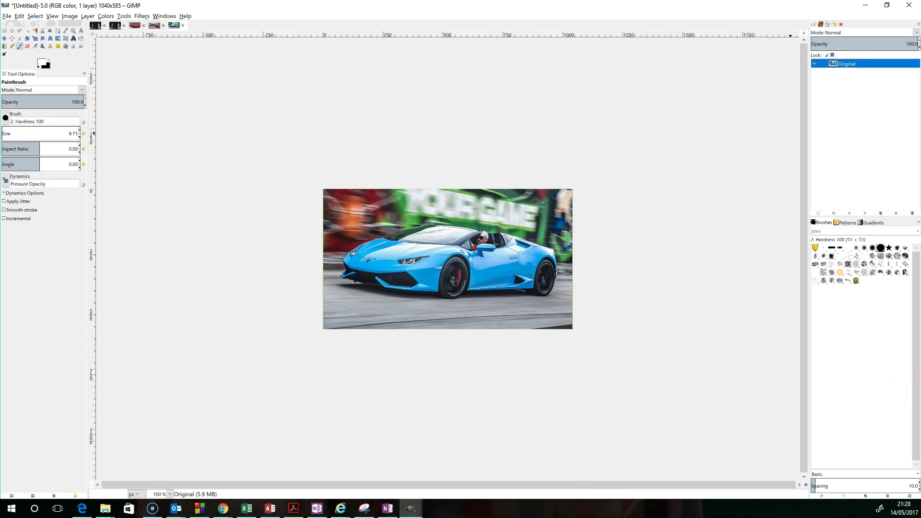
key("d")
Step: Duplicate the Original layer to create 'Original copy' above it
right_click(873, 65)
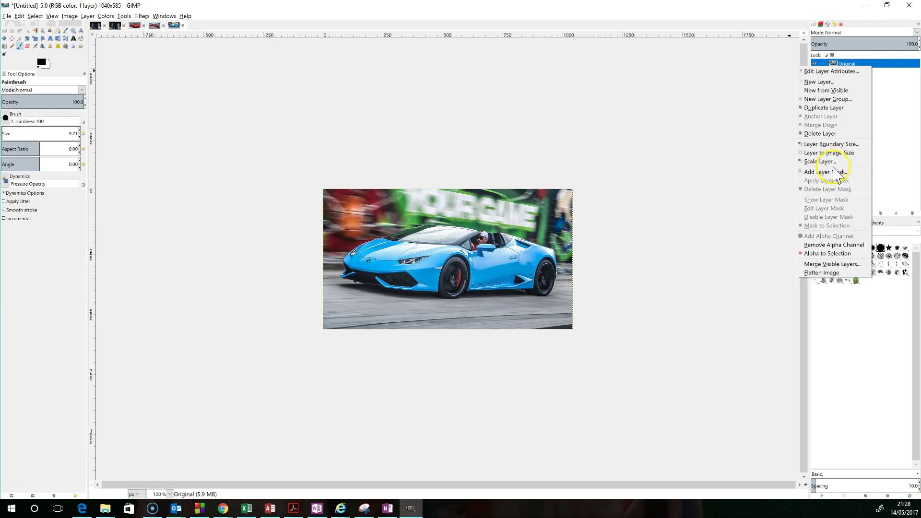
left_click(837, 109)
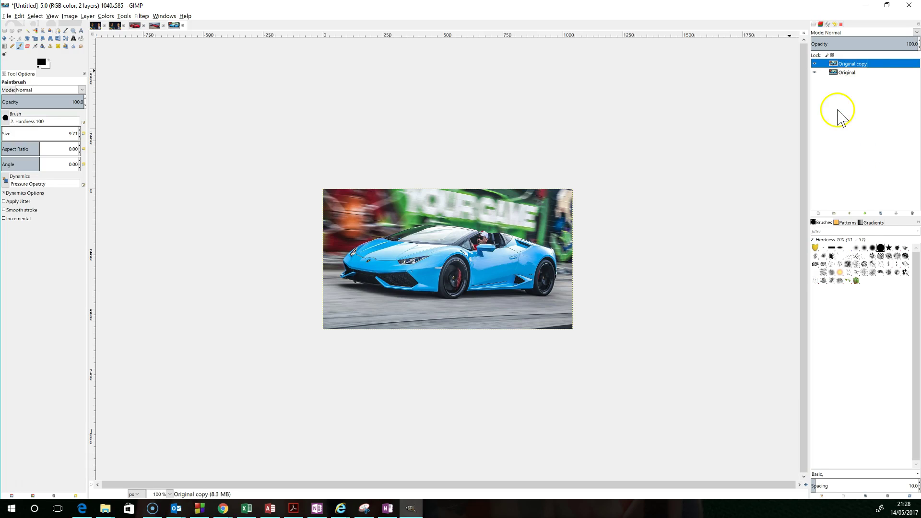
left_click(110, 20)
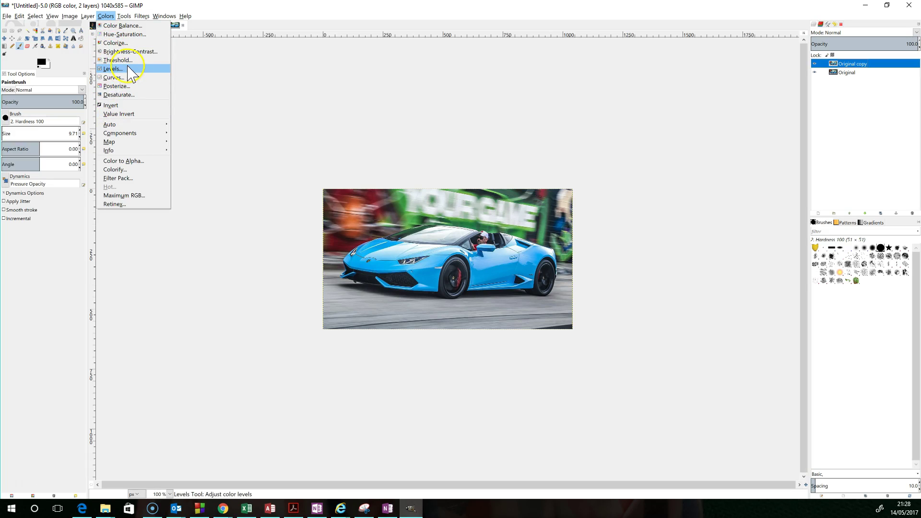
Step: Apply Hue-Saturation with hue -114 to Original copy, turning the car lime green
left_click(136, 35)
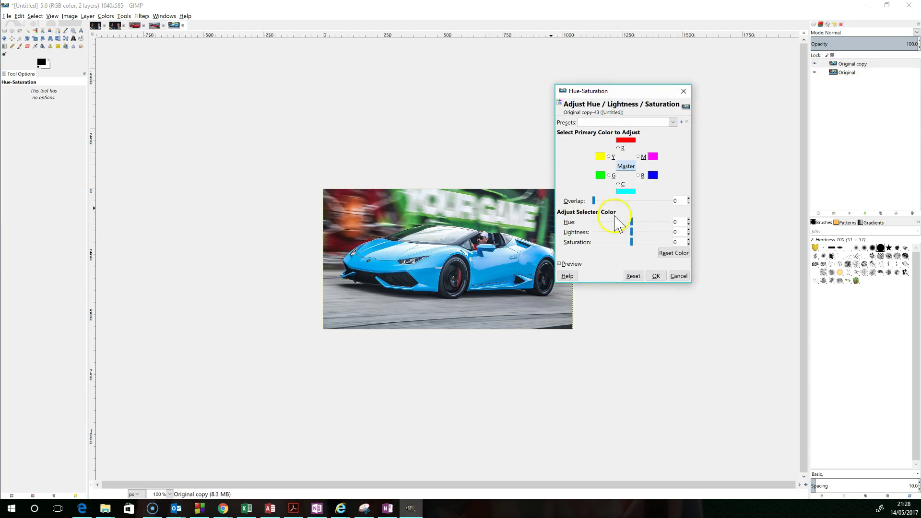
left_click_drag(599, 92, 684, 94)
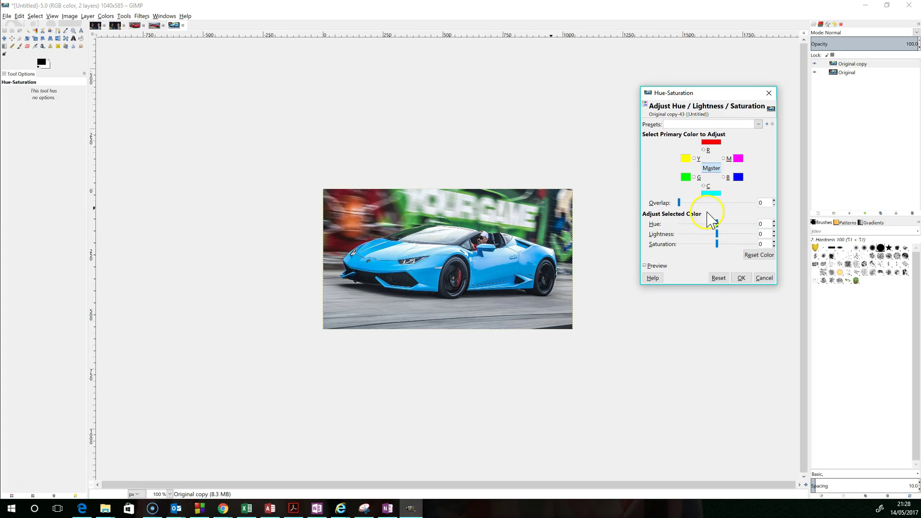
left_click(729, 226)
left_click_drag(722, 233, 694, 226)
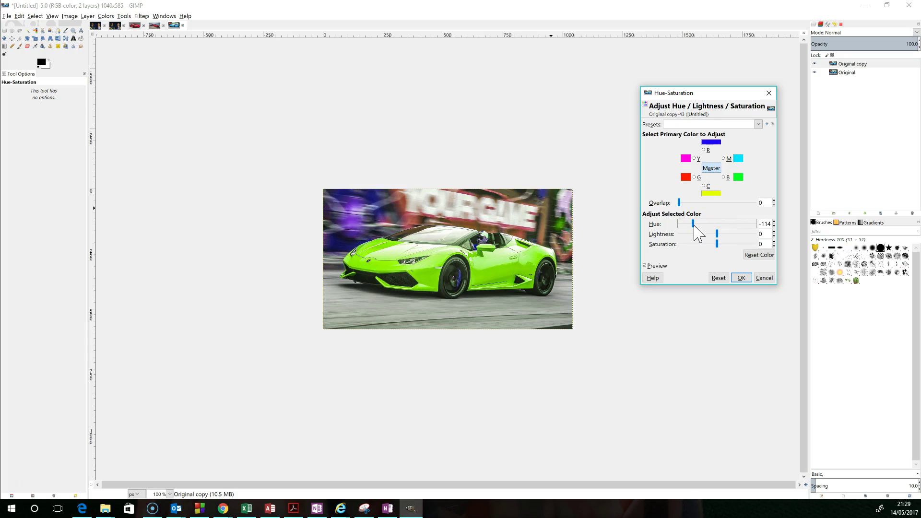
left_click(741, 278)
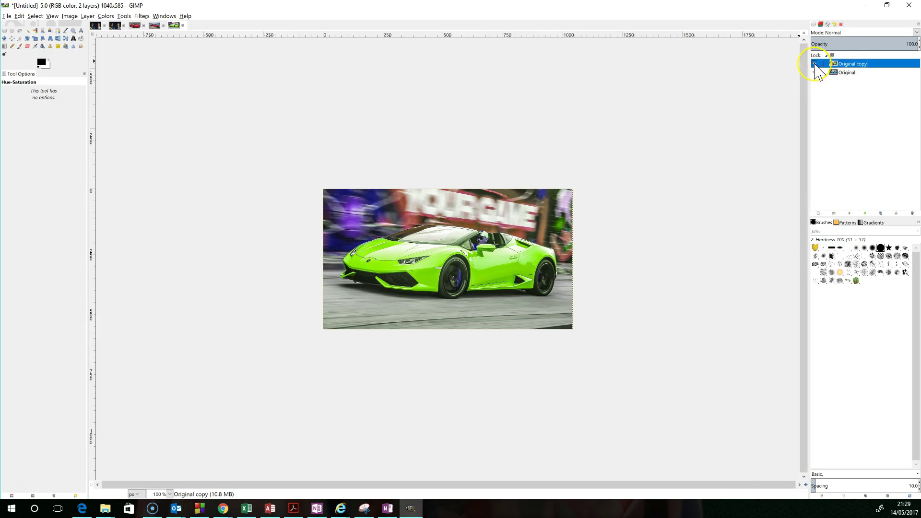
left_click(815, 64)
left_click(815, 63)
left_click(814, 64)
left_click(815, 64)
left_click(814, 63)
left_click(814, 64)
left_click(815, 64)
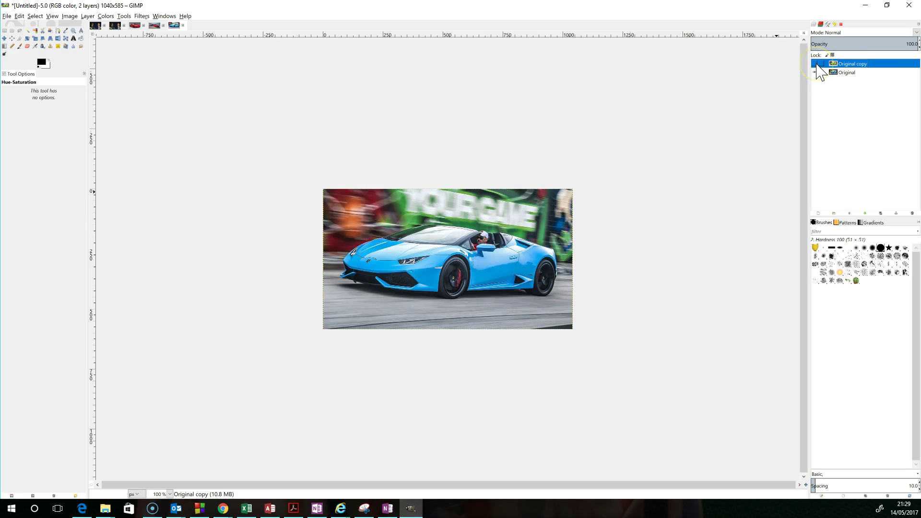
left_click(815, 64)
left_click(815, 64)
left_click(815, 64)
left_click(815, 64)
left_click(815, 64)
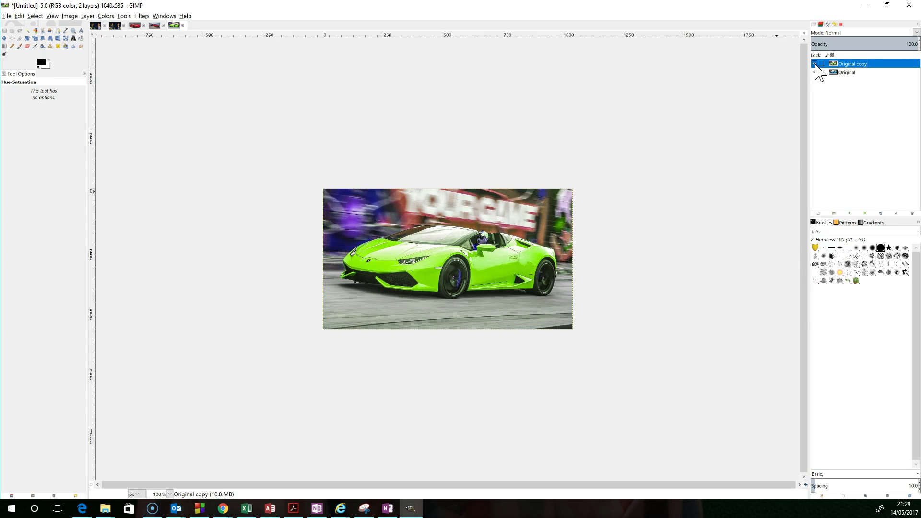
left_click(815, 64)
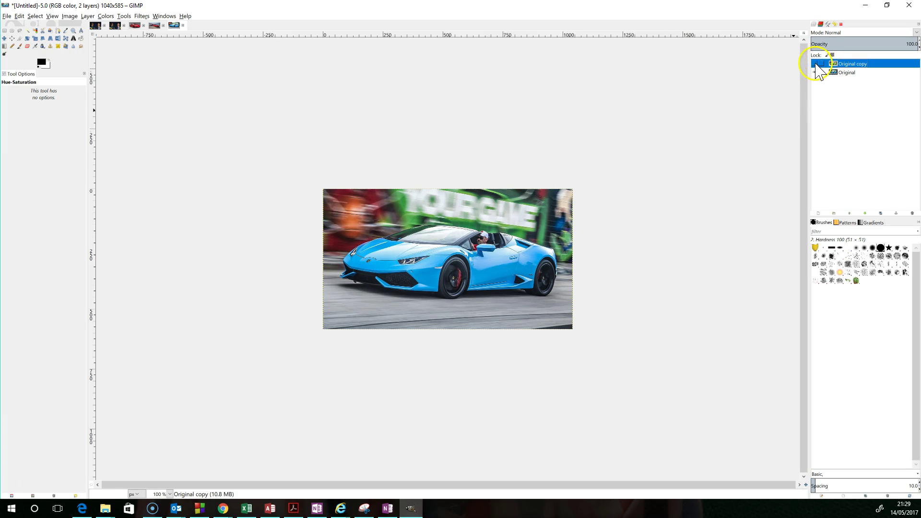
left_click(815, 64)
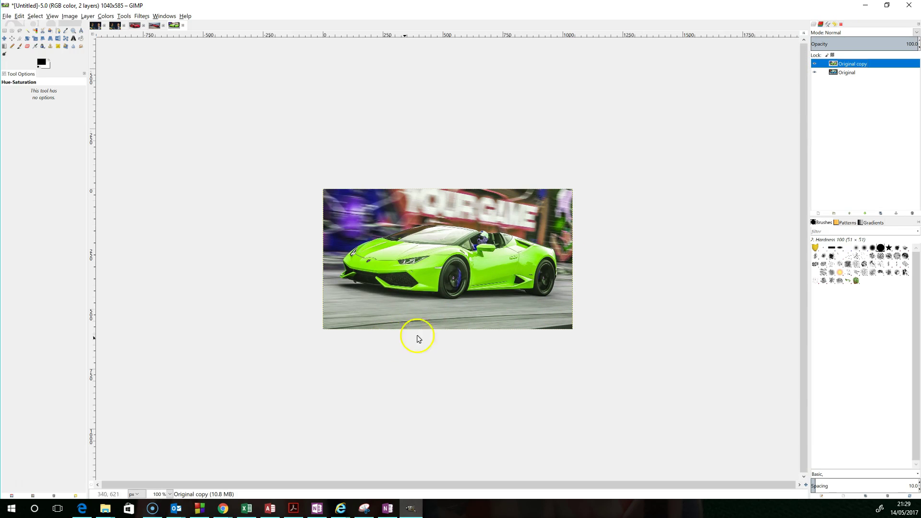
Step: Add a White (full opacity) layer mask to Original copy and make the layer visible
left_click(27, 46)
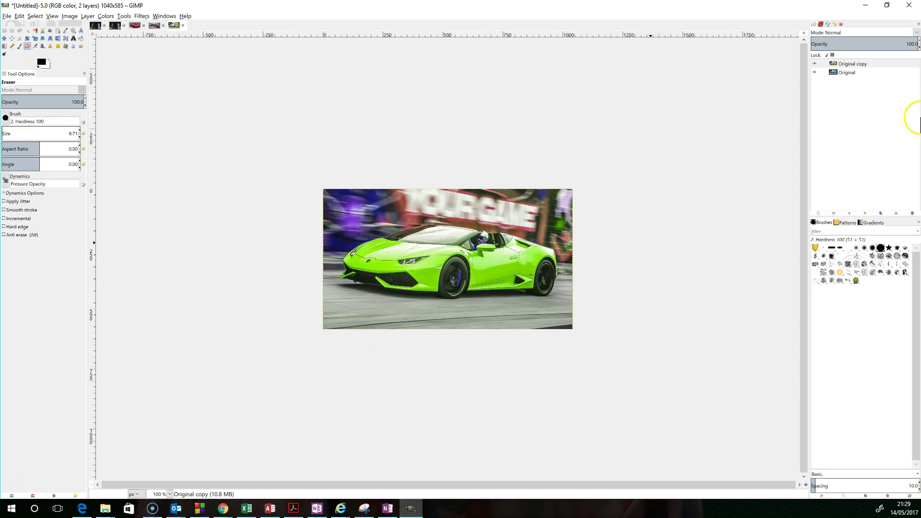
right_click(862, 72)
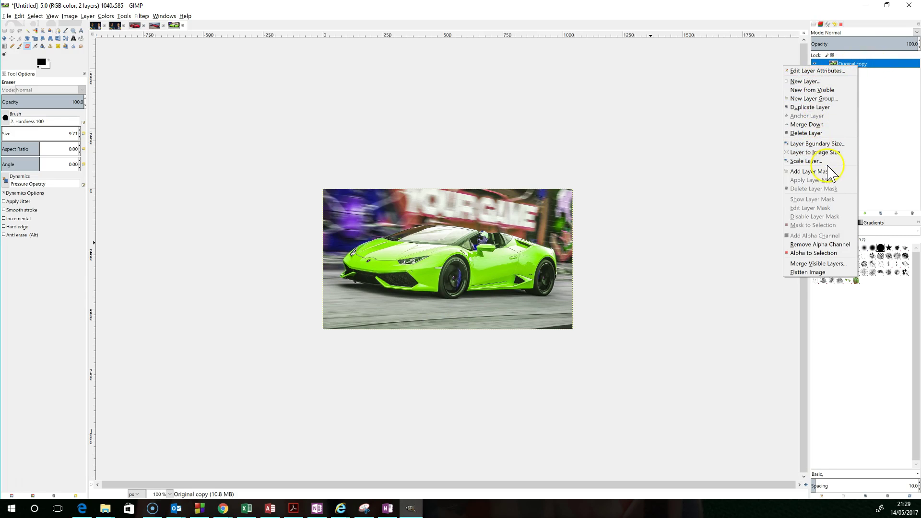
left_click(826, 172)
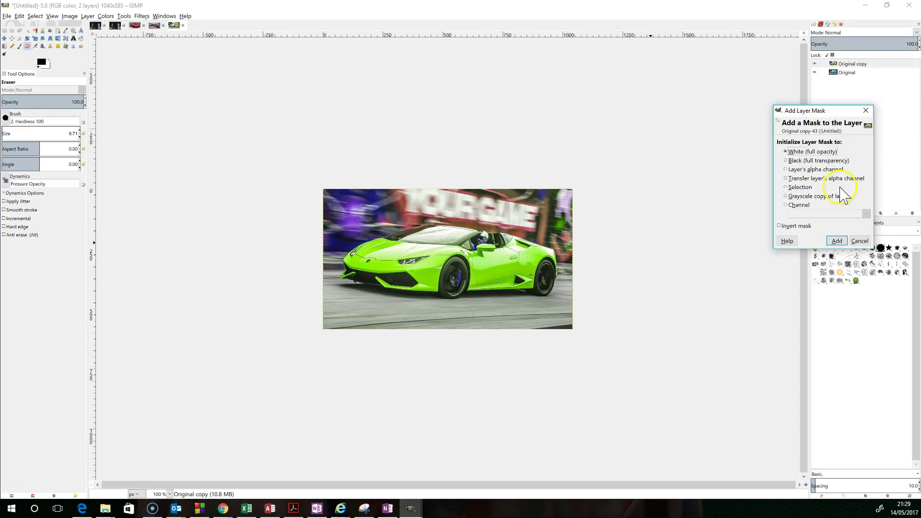
left_click(836, 240)
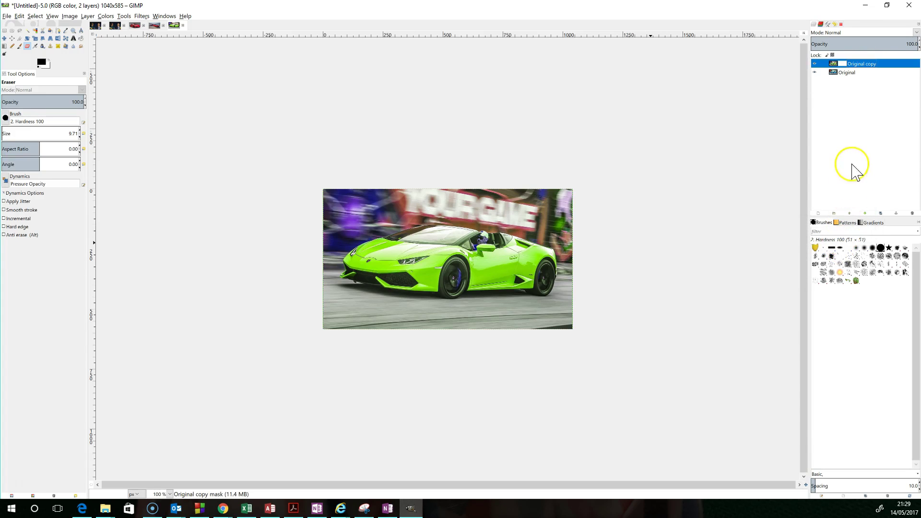
left_click(832, 64)
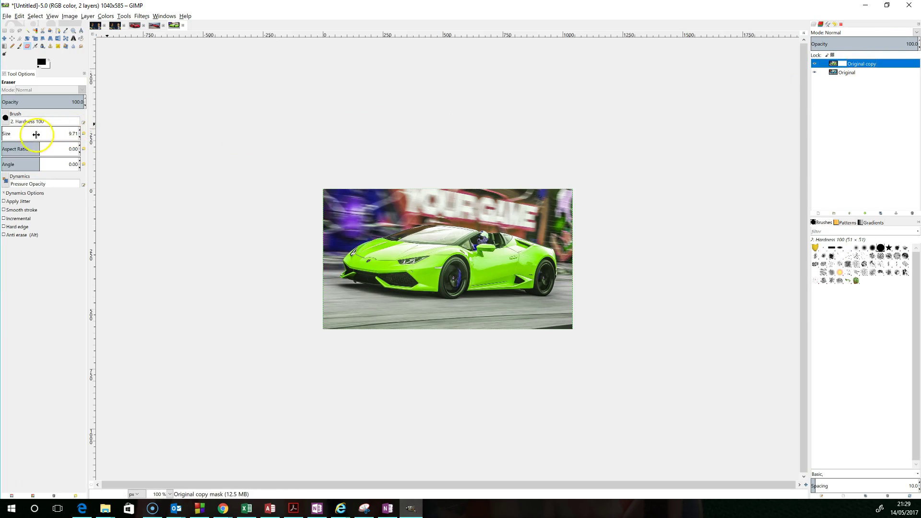
key("p")
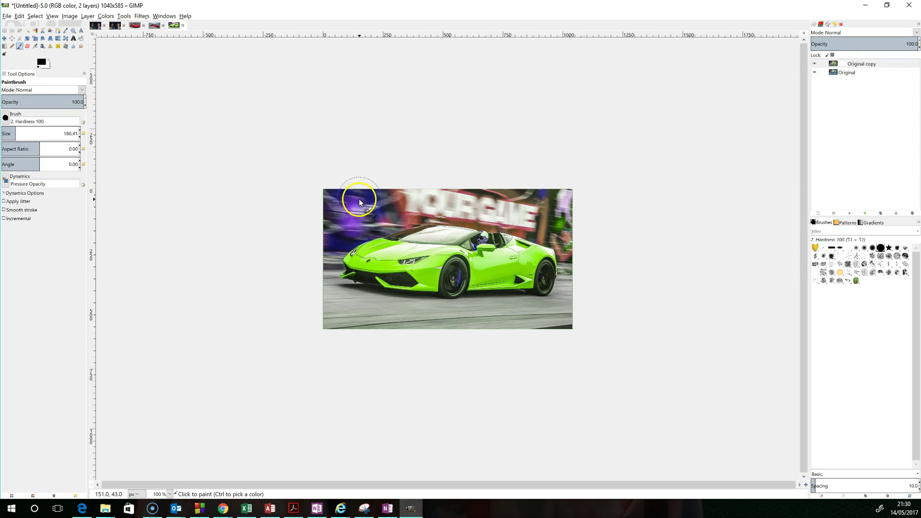
Step: Paint black on the mask to restore original background, banner, sign, road, fender and wheel
mouse_move(364, 192)
left_mouse_down()
mouse_move(310, 219)
mouse_move(396, 196)
mouse_move(355, 215)
left_mouse_up()
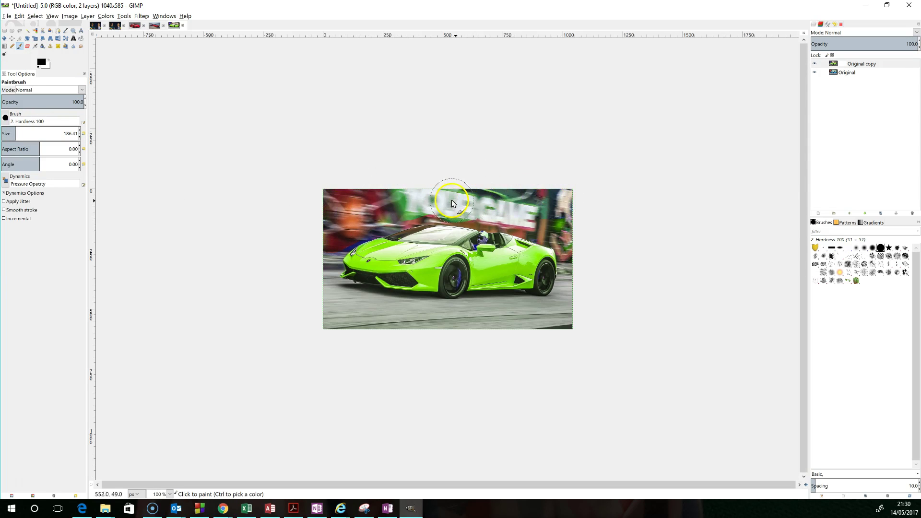
left_click_drag(561, 215, 518, 208)
mouse_move(446, 200)
left_mouse_down()
mouse_move(567, 208)
mouse_move(434, 211)
mouse_move(517, 234)
mouse_move(427, 264)
left_mouse_up()
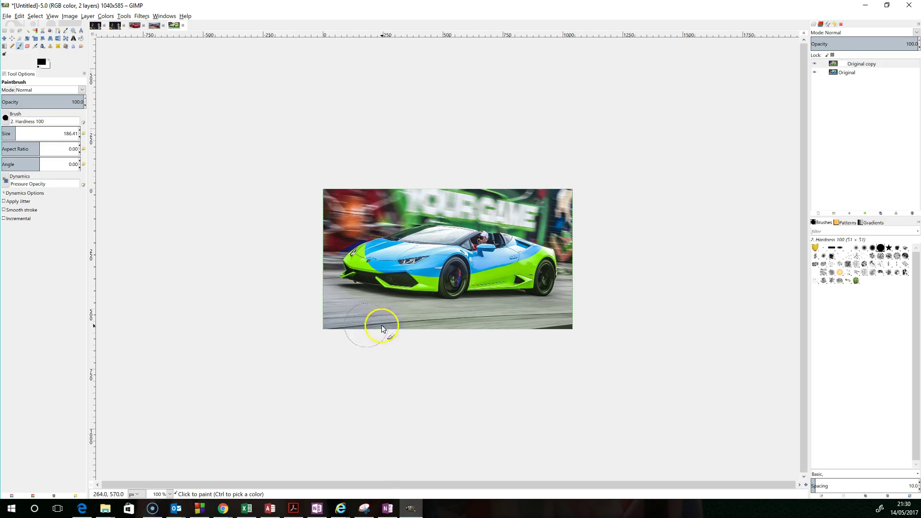
left_click_drag(332, 301, 395, 313)
mouse_move(561, 314)
left_mouse_down()
mouse_move(571, 232)
mouse_move(561, 230)
mouse_move(551, 294)
mouse_move(537, 307)
left_mouse_up()
mouse_move(444, 314)
left_mouse_down()
mouse_move(427, 272)
mouse_move(431, 312)
left_mouse_up()
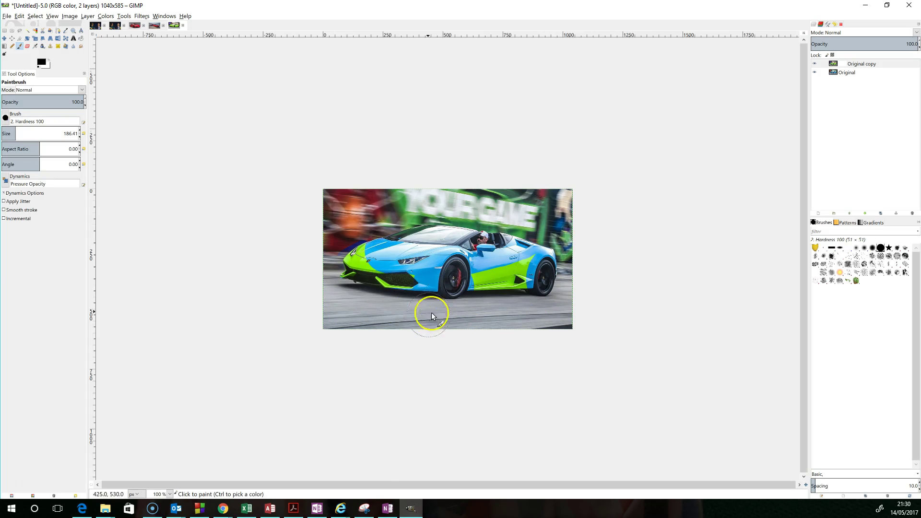
Step: Paint white to bring lime green back on the hood and nose, then return to black
left_click(48, 59)
mouse_move(412, 263)
left_mouse_down()
mouse_move(368, 262)
mouse_move(405, 259)
mouse_move(394, 260)
left_mouse_up()
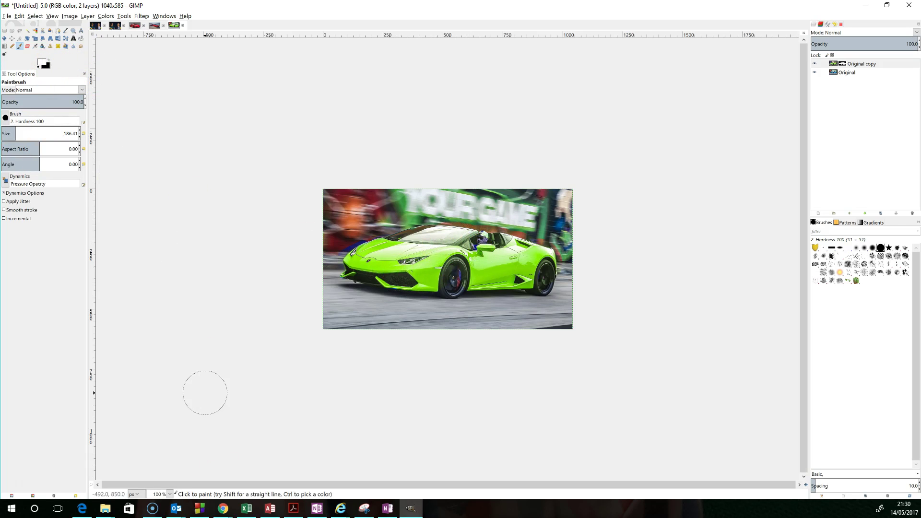
left_click(50, 61)
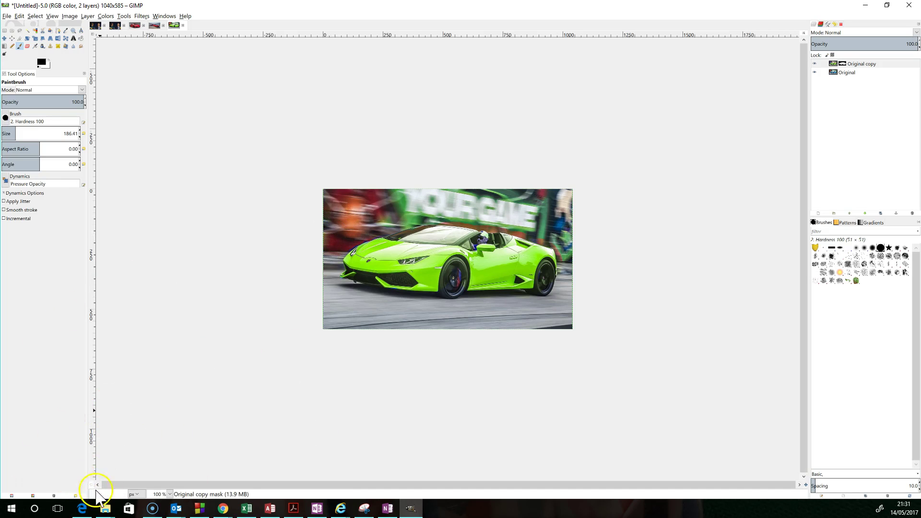
left_click(170, 494)
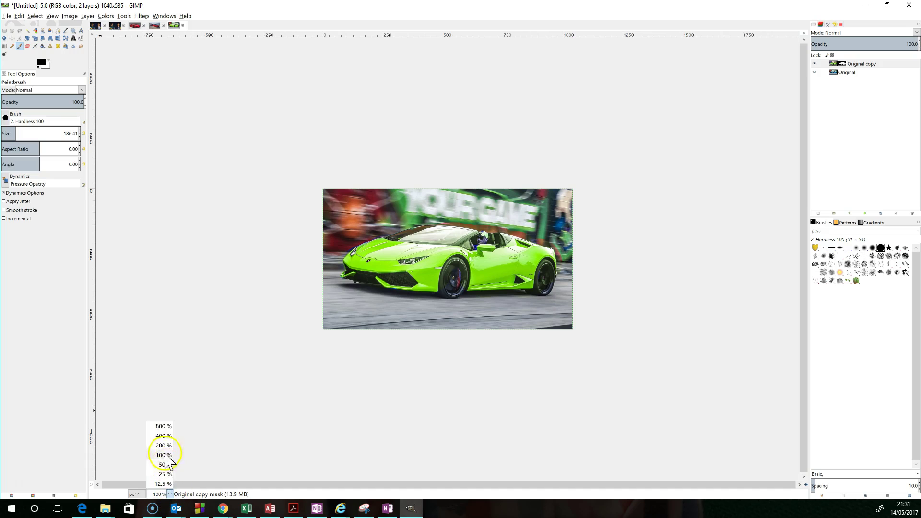
Step: Zoom to 400% on the car and reduce the brush size to 32
left_click(163, 436)
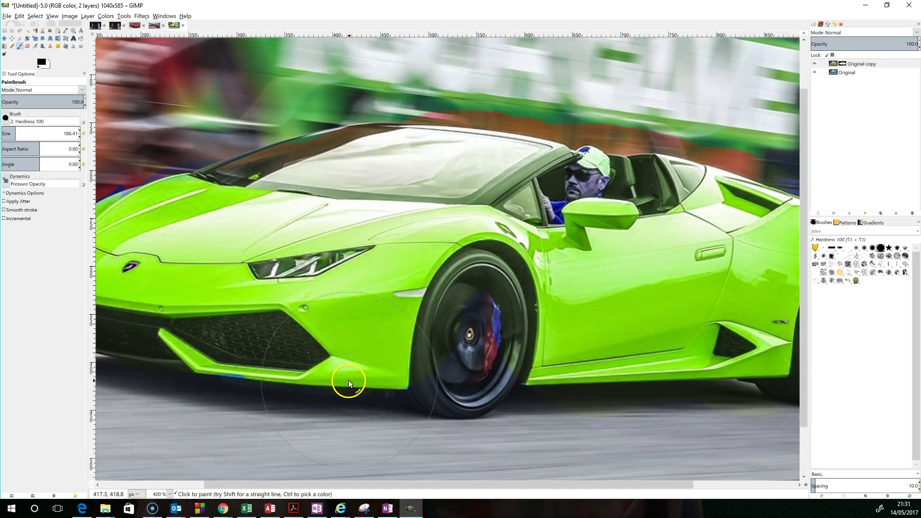
mouse_move(12, 138)
left_mouse_down()
mouse_move(21, 137)
mouse_move(1, 136)
left_mouse_up()
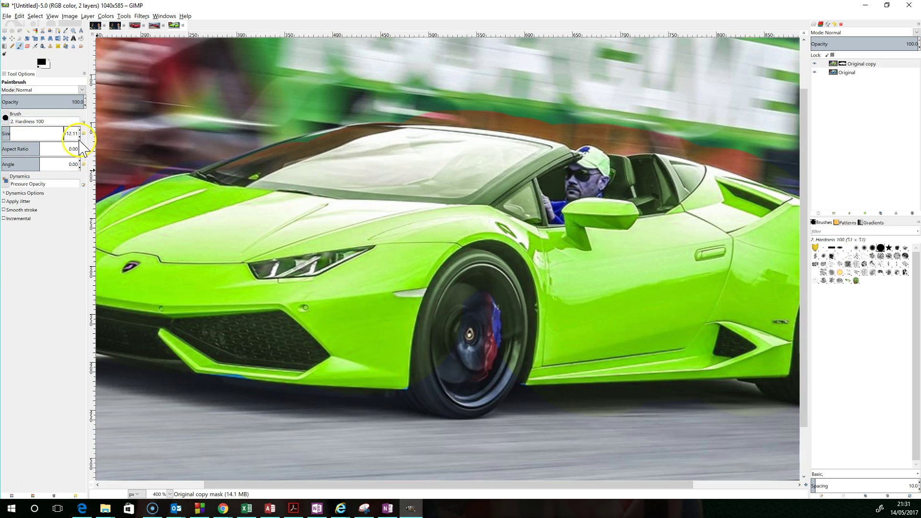
scroll(80, 139, "up", 10)
scroll(82, 139, "down", 8)
scroll(82, 137, "down", 19)
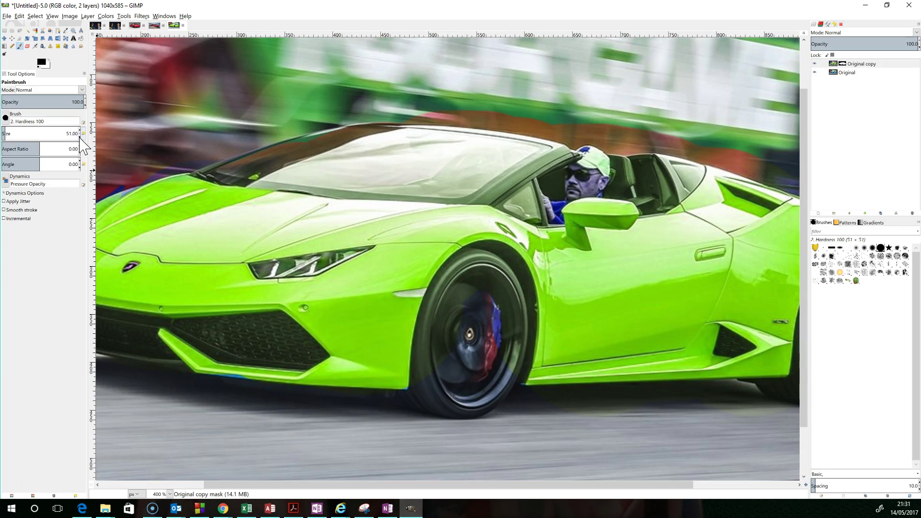
left_click(407, 141)
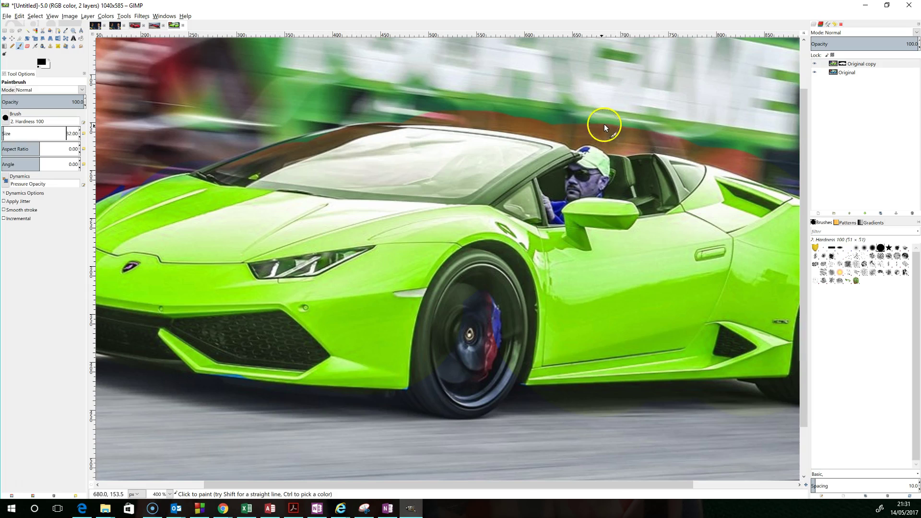
Step: Paint black over the driver and windshield, then white to keep the hood lime green
mouse_move(598, 153)
left_mouse_down()
mouse_move(586, 145)
mouse_move(597, 168)
mouse_move(563, 187)
mouse_move(589, 180)
left_mouse_up()
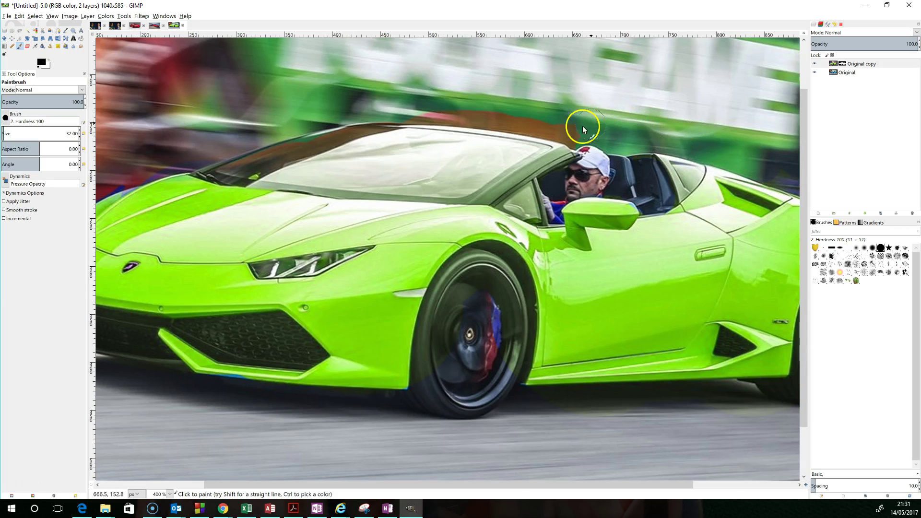
mouse_move(549, 151)
left_mouse_down()
mouse_move(522, 126)
mouse_move(453, 114)
left_mouse_up()
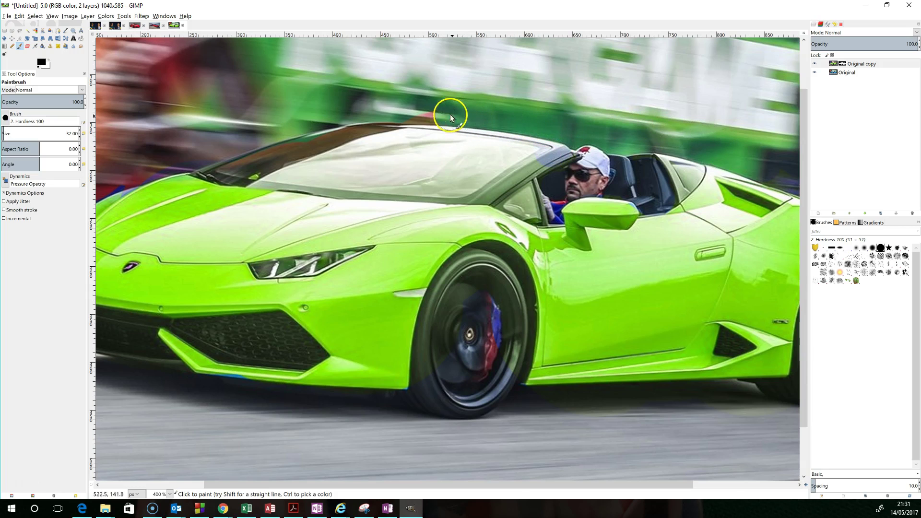
mouse_move(408, 145)
left_mouse_down()
mouse_move(490, 152)
mouse_move(496, 163)
mouse_move(456, 177)
left_mouse_up()
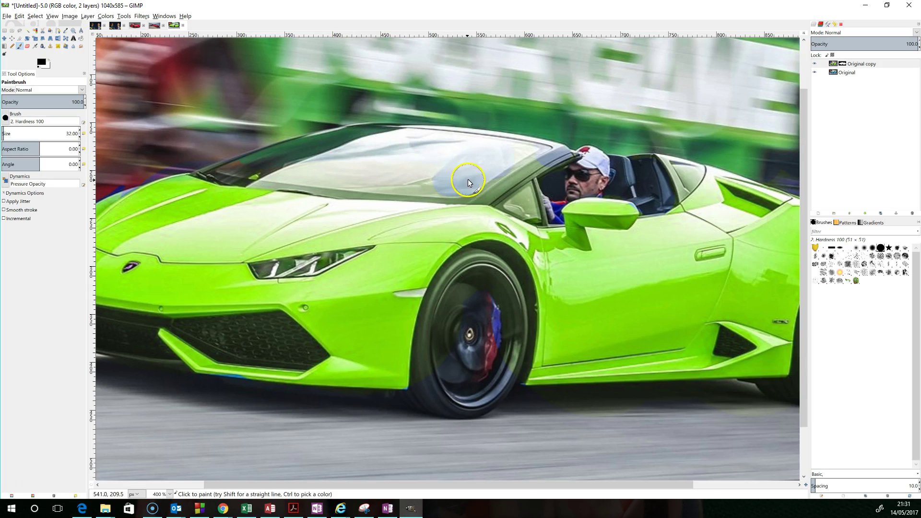
mouse_move(536, 168)
left_mouse_down()
mouse_move(483, 188)
mouse_move(429, 186)
left_mouse_up()
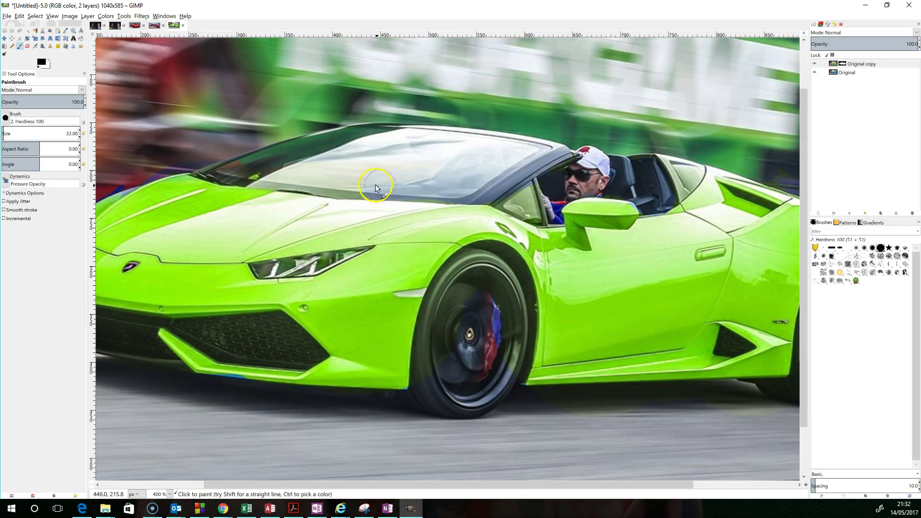
left_click_drag(294, 180, 234, 169)
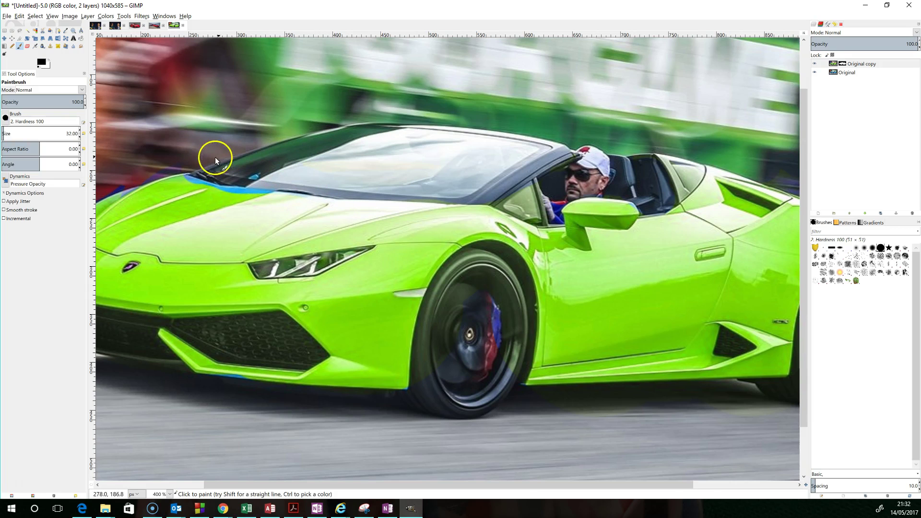
left_click(48, 59)
left_click_drag(243, 208, 225, 204)
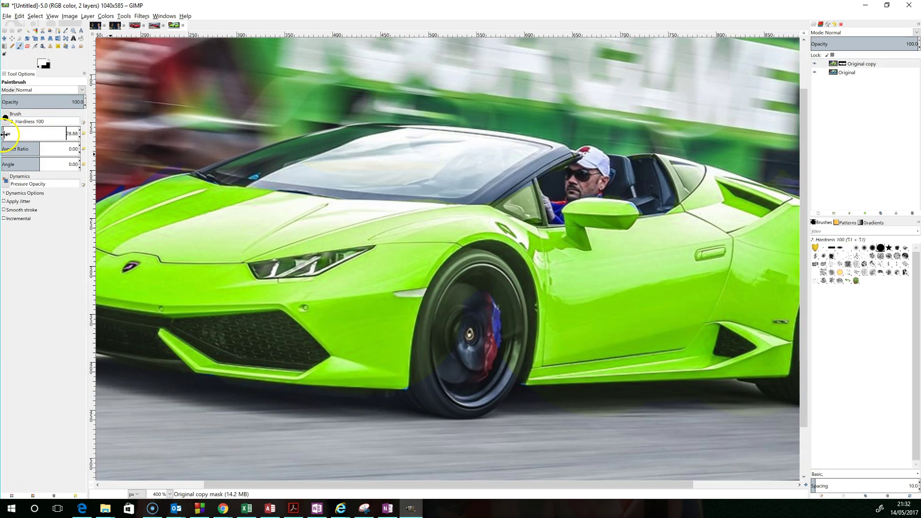
Step: Set the brush size to 11.88 and paint black to restore the headlight's original colour
left_click_drag(76, 136, 83, 144)
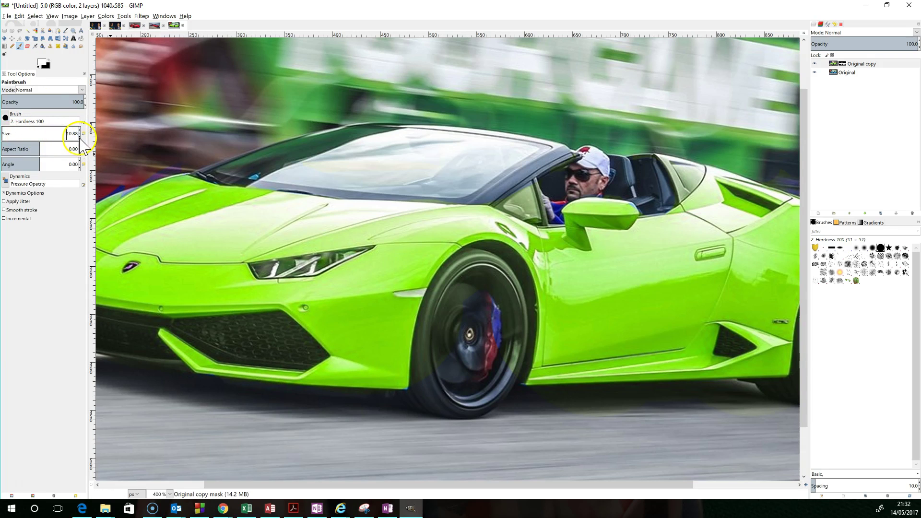
left_click_drag(89, 135, 66, 133)
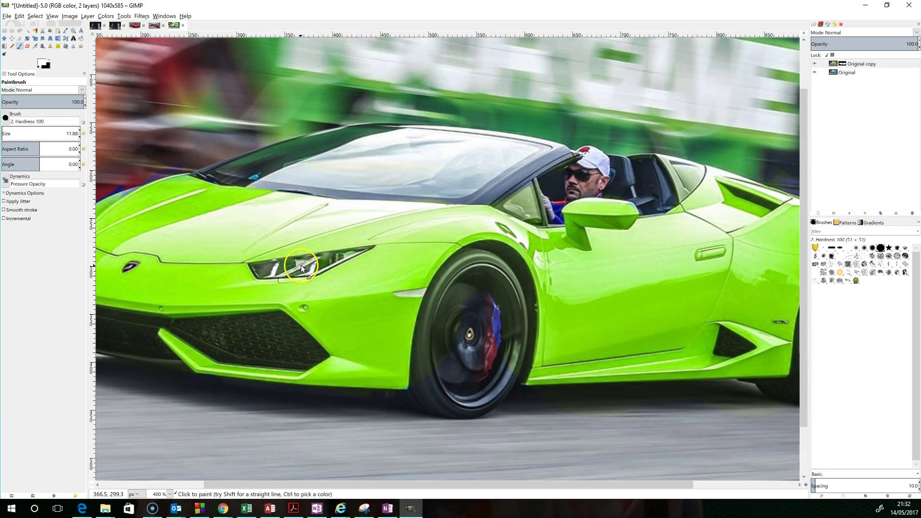
left_click(48, 60)
mouse_move(265, 262)
left_mouse_down()
mouse_move(254, 269)
mouse_move(327, 264)
mouse_move(355, 255)
mouse_move(272, 266)
mouse_move(376, 247)
left_mouse_up()
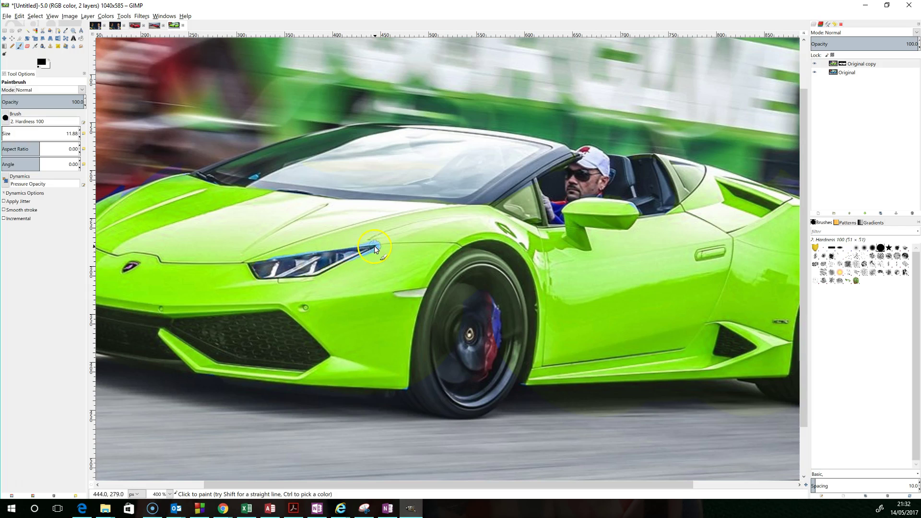
Step: Paint white over the blue fringes above the headlight and along the wheel rim
left_click(49, 59)
mouse_move(359, 242)
left_mouse_down()
mouse_move(364, 247)
mouse_move(314, 244)
left_mouse_up()
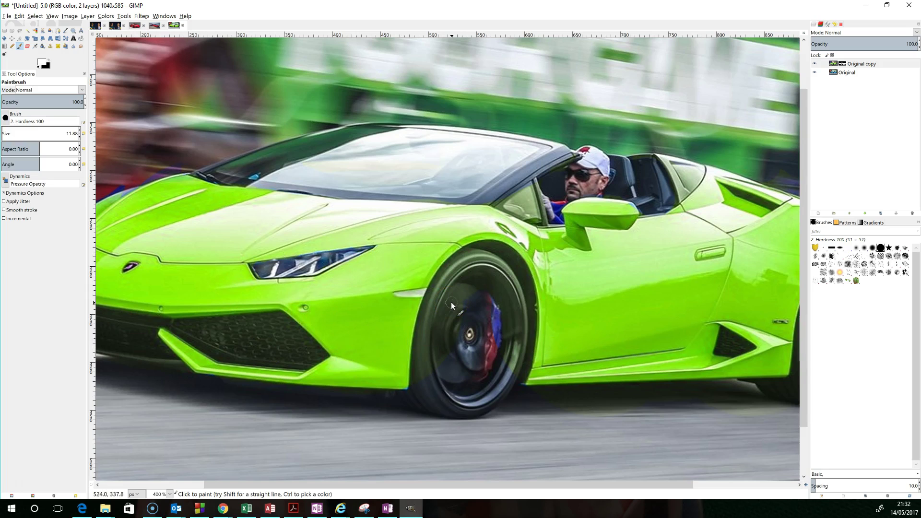
left_click_drag(524, 328, 494, 307)
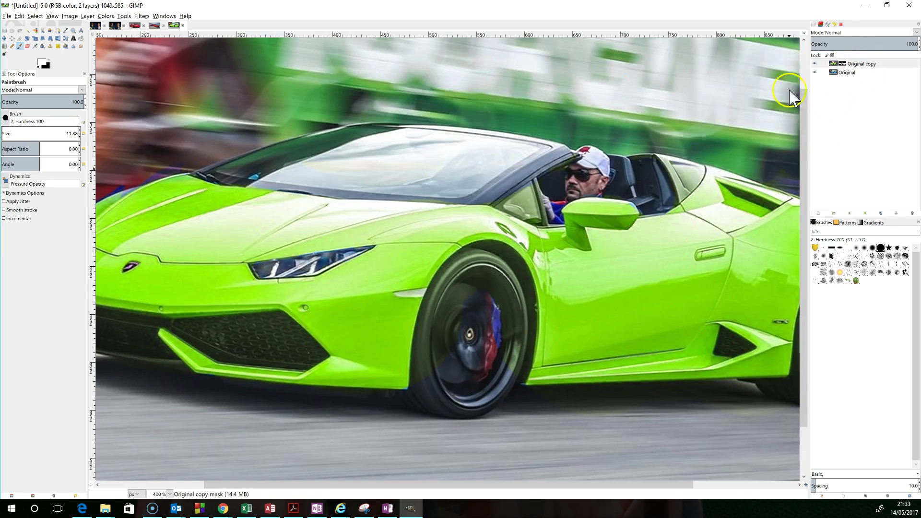
left_click(106, 16)
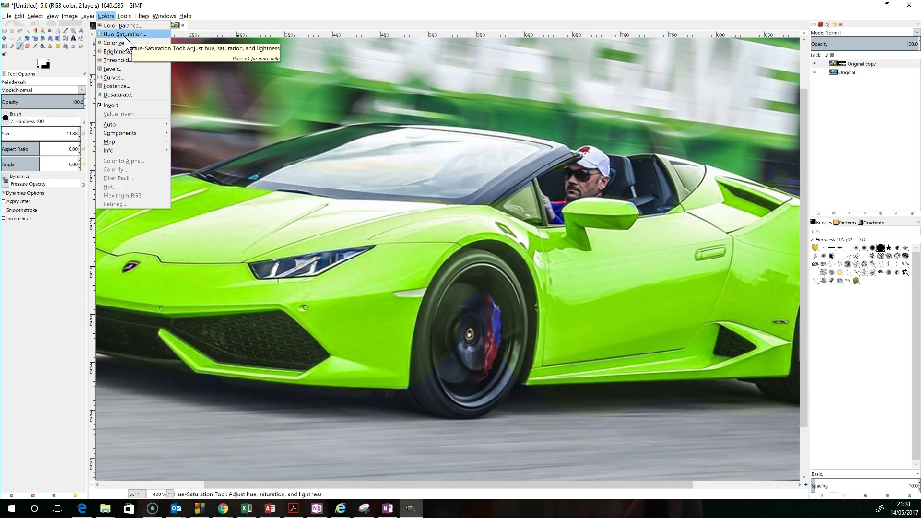
key("Escape")
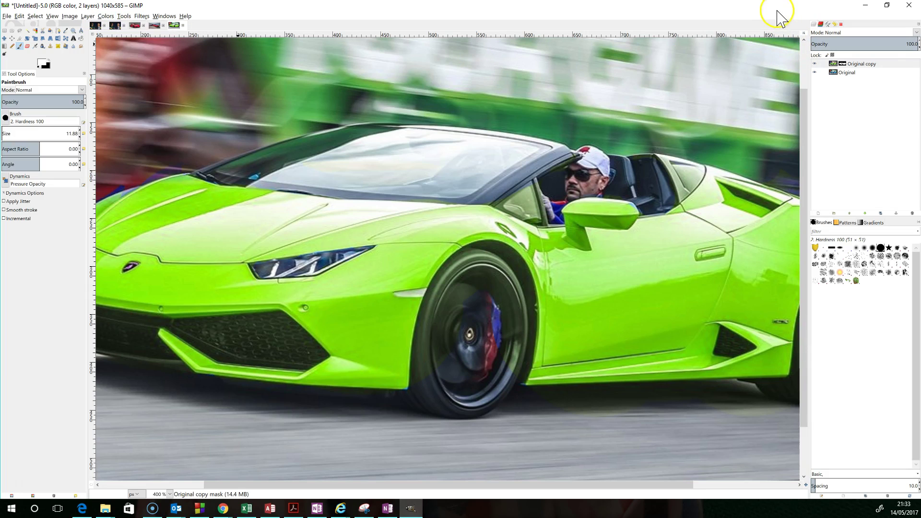
left_click(863, 64)
right_click(858, 64)
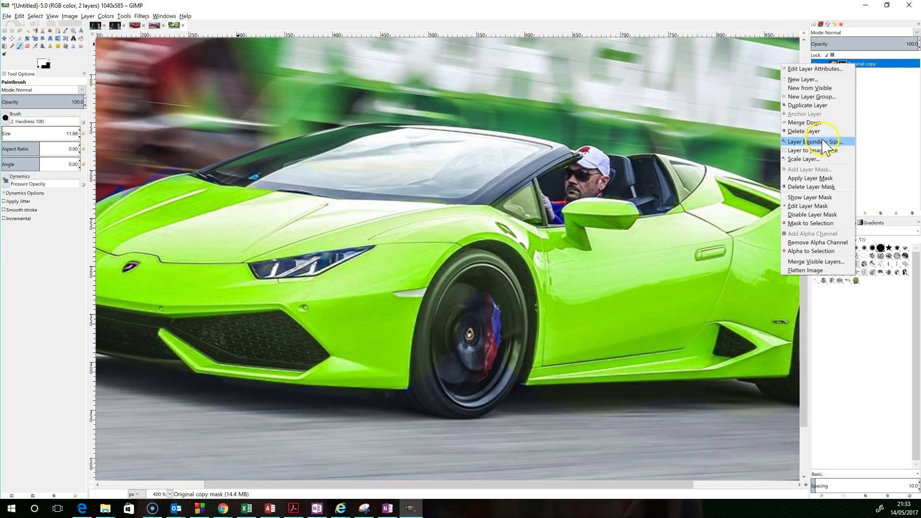
left_click(898, 123)
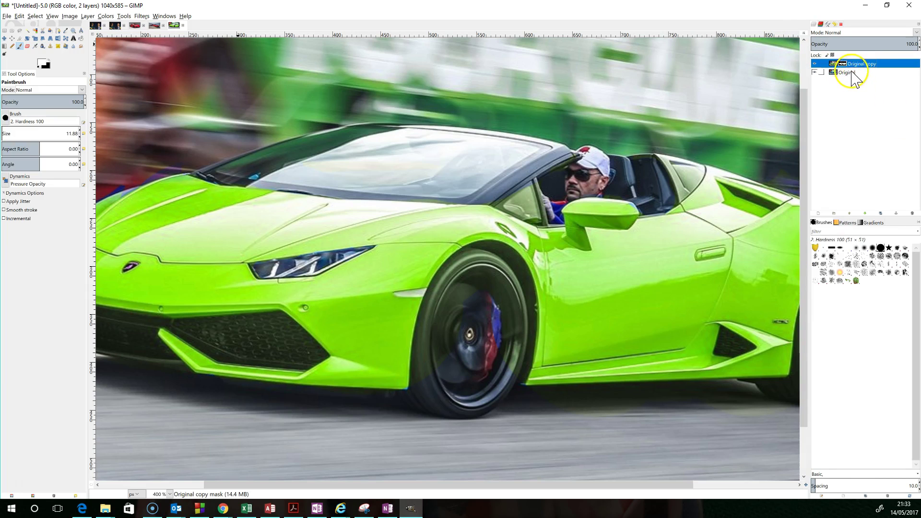
left_click(850, 73)
right_click(851, 73)
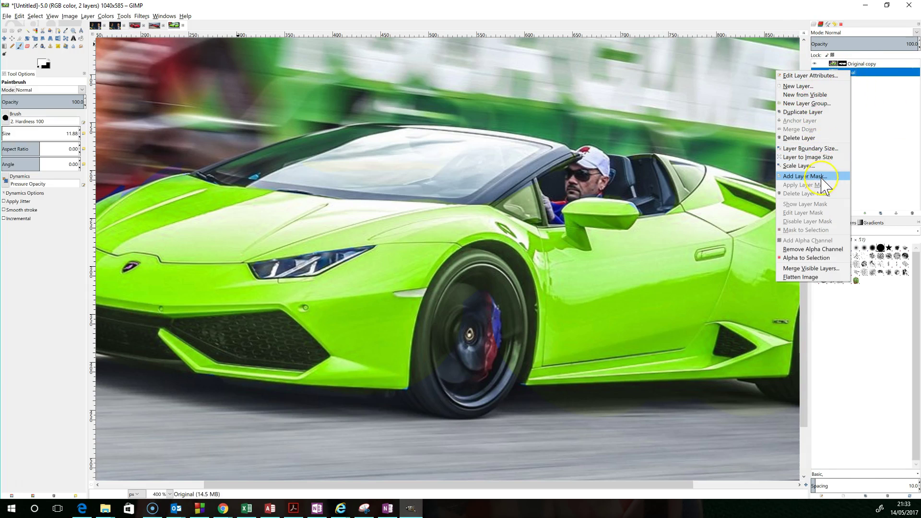
left_click(892, 166)
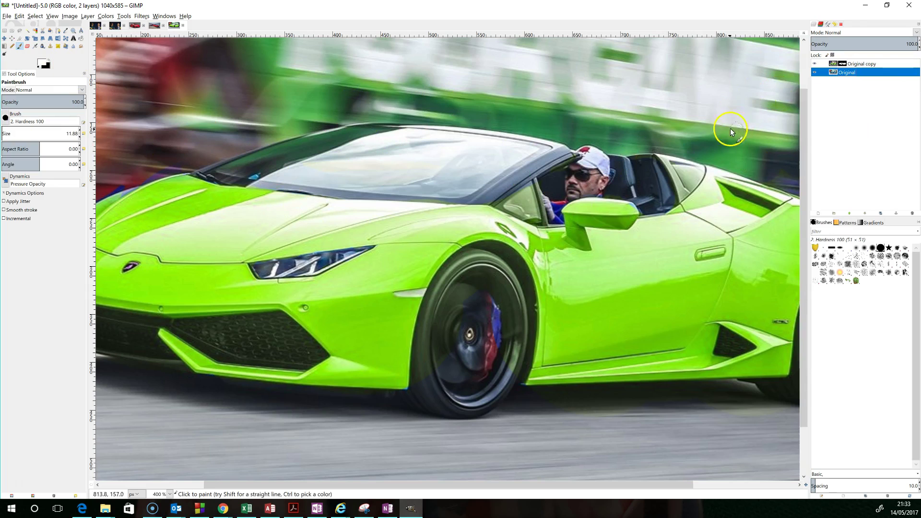
left_click(835, 64)
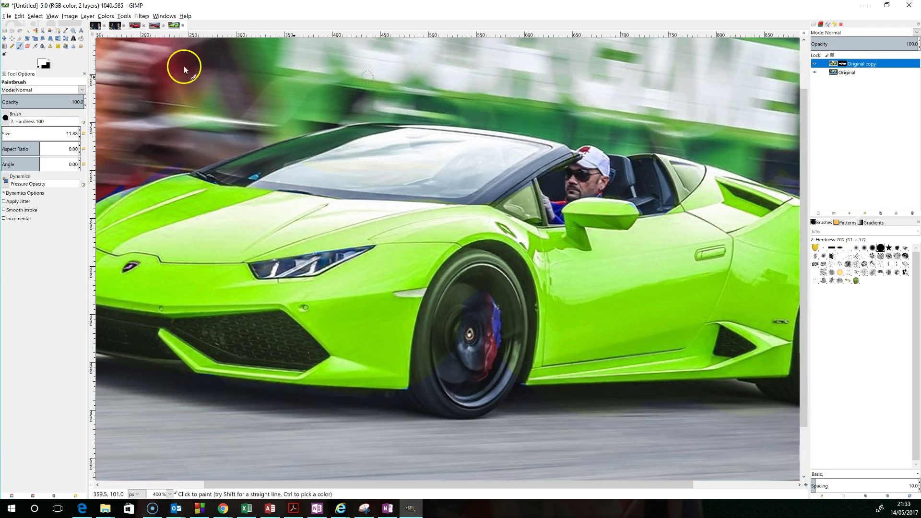
left_click(48, 59)
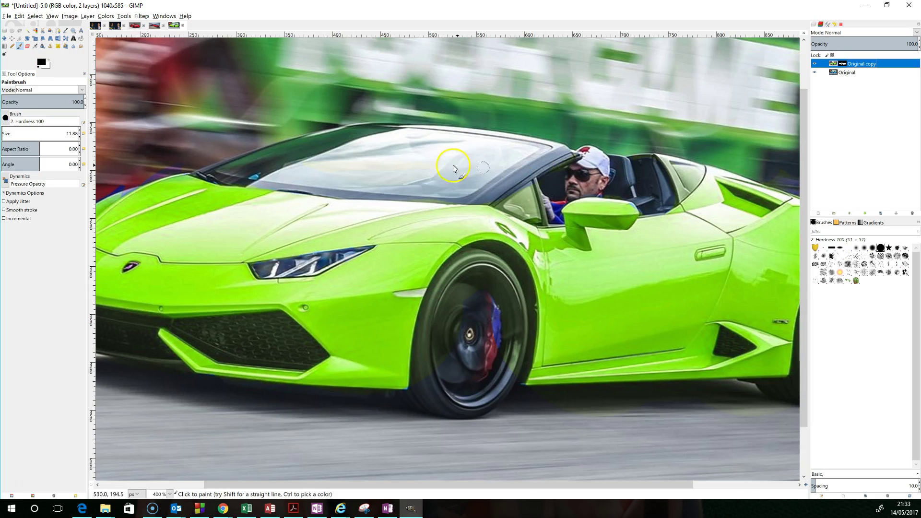
mouse_move(392, 166)
left_mouse_down()
mouse_move(440, 166)
mouse_move(366, 169)
left_mouse_up()
mouse_move(290, 209)
left_mouse_down()
mouse_move(361, 256)
mouse_move(463, 292)
mouse_move(378, 334)
mouse_move(394, 364)
mouse_move(637, 321)
mouse_move(587, 312)
left_mouse_up()
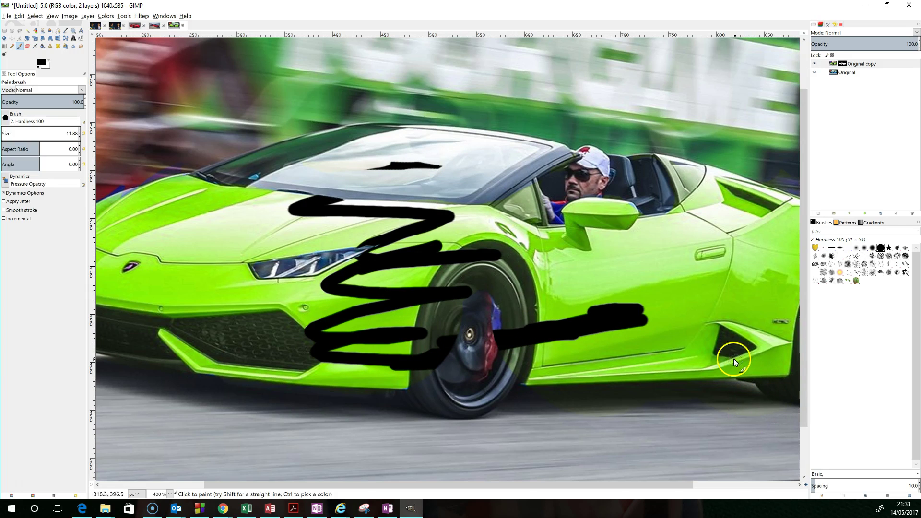
key("ctrl+z")
key("ctrl+z")
key("ctrl+z")
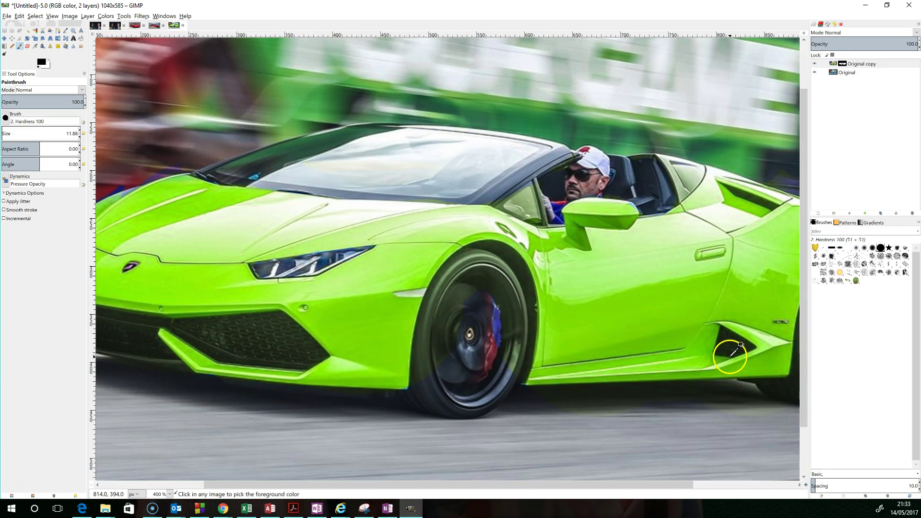
left_click(844, 63)
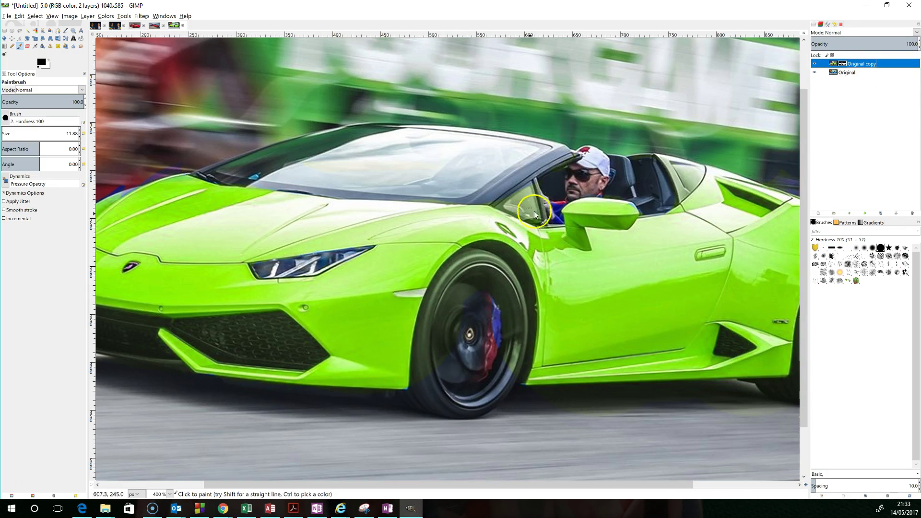